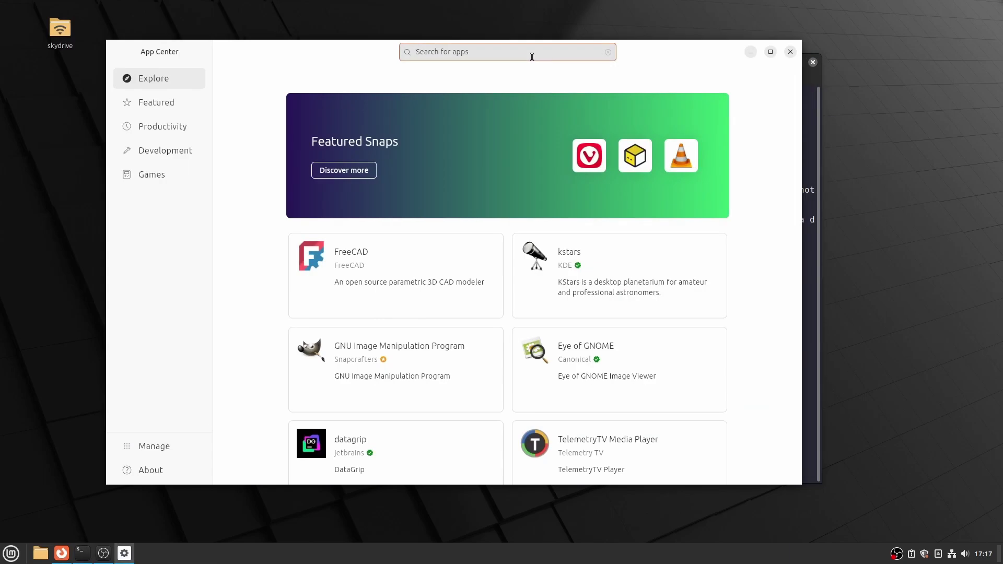
# Search App Center for clip-snap-paint and open its 1.11.10 snap details.
pyautogui.write('clip-snap-paint')
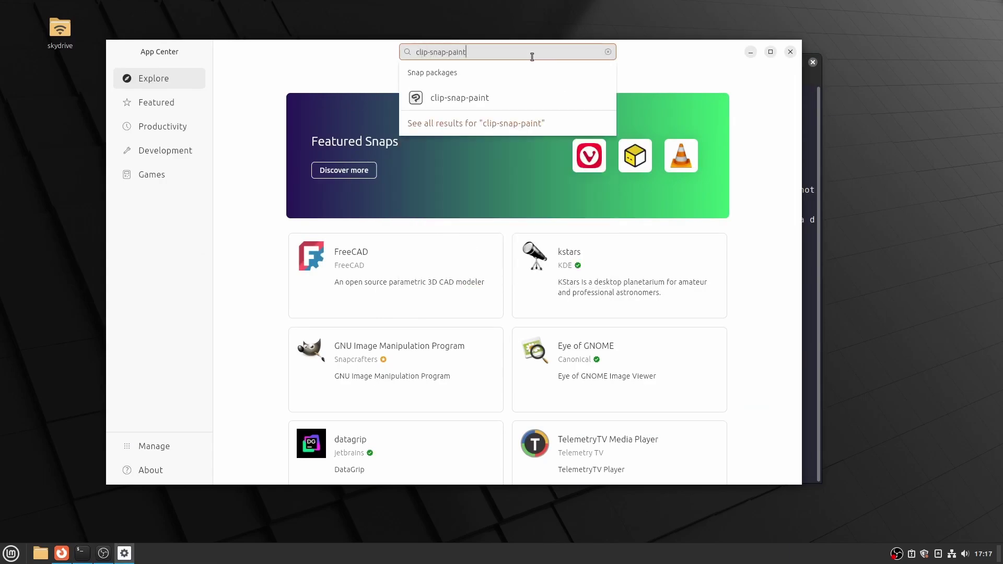
pyautogui.press('Return')
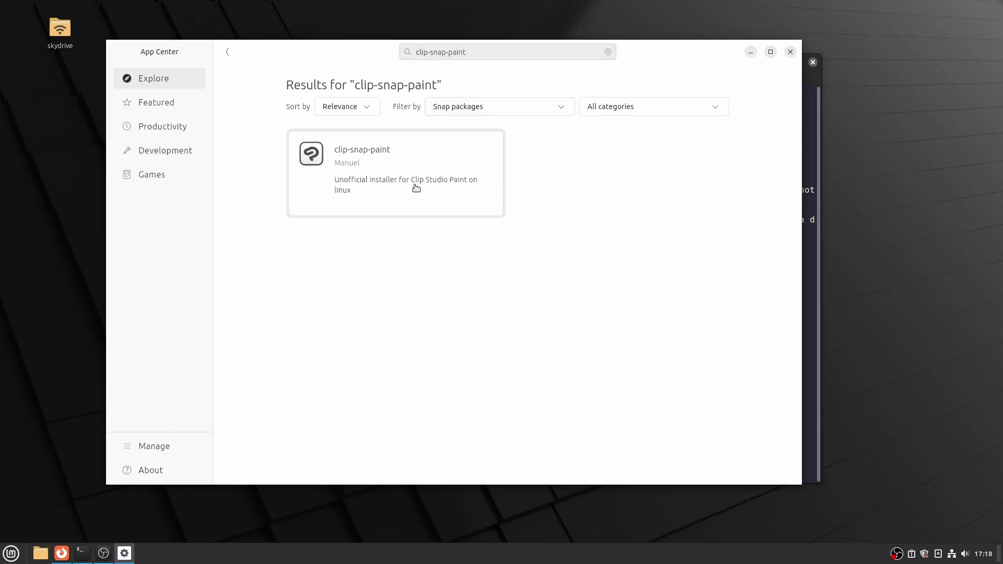
pyautogui.click(416, 187)
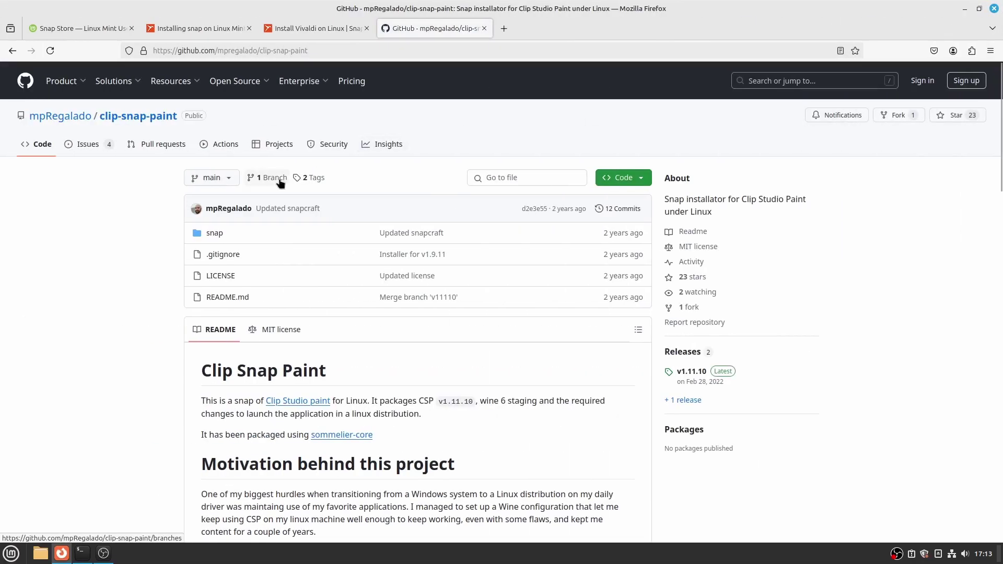
# Read the clip-snap-paint GitHub README and the Snapcraft page's install command.
pyautogui.scroll(-5, 243, 366)
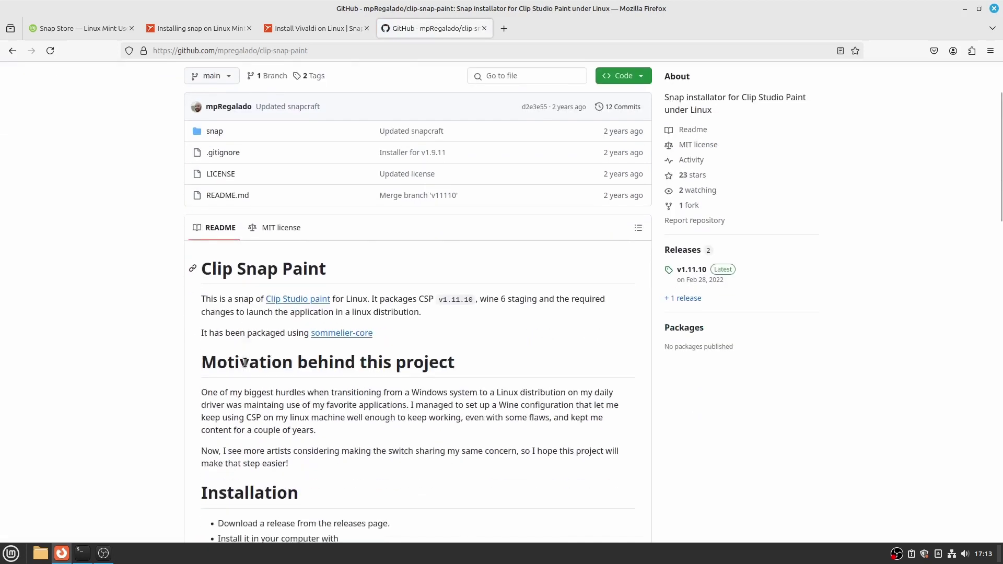
pyautogui.scroll(-3, 245, 362)
pyautogui.moveTo(200, 277); pyautogui.dragTo(492, 290)
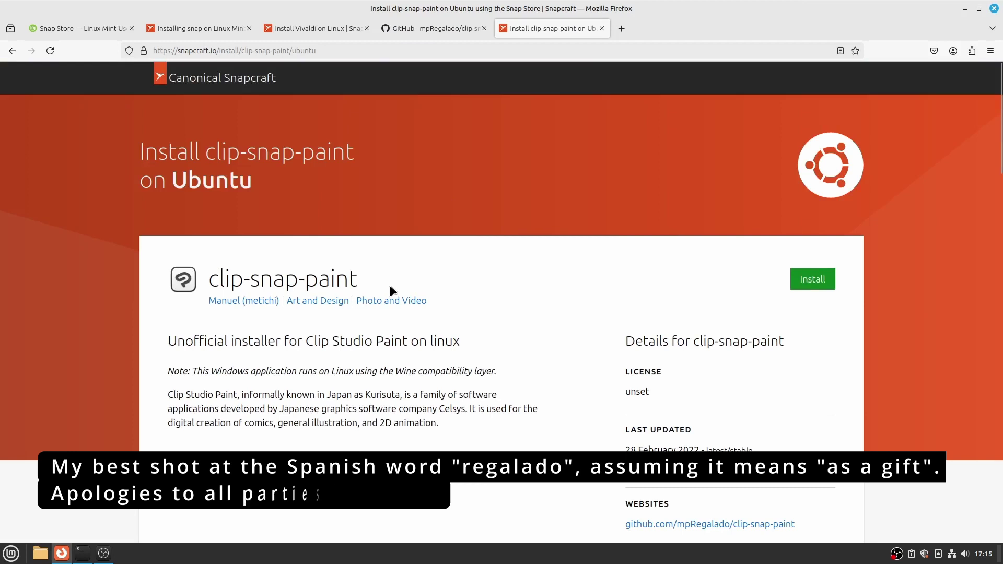
pyautogui.scroll(-6, 390, 290)
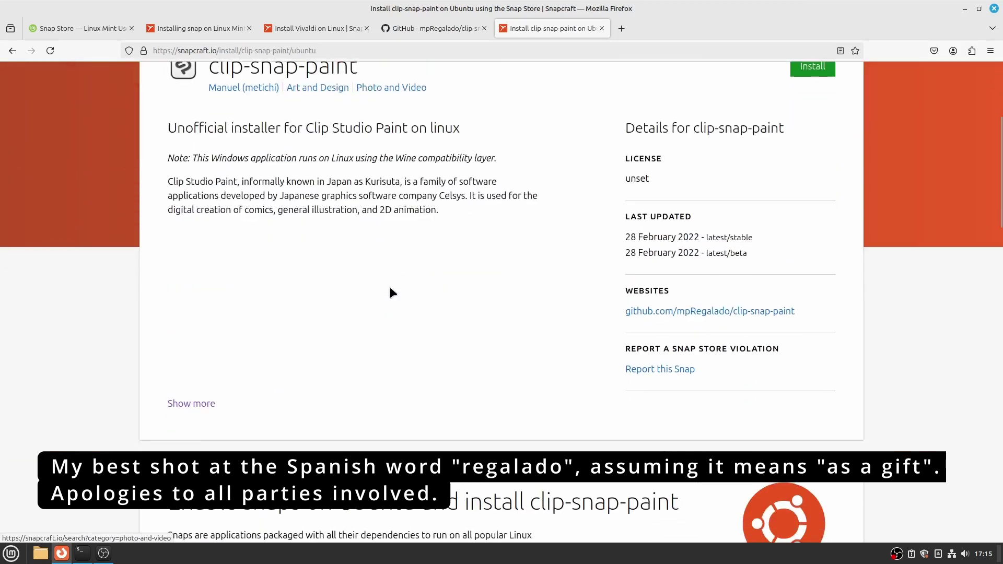
pyautogui.scroll(-10, 389, 290)
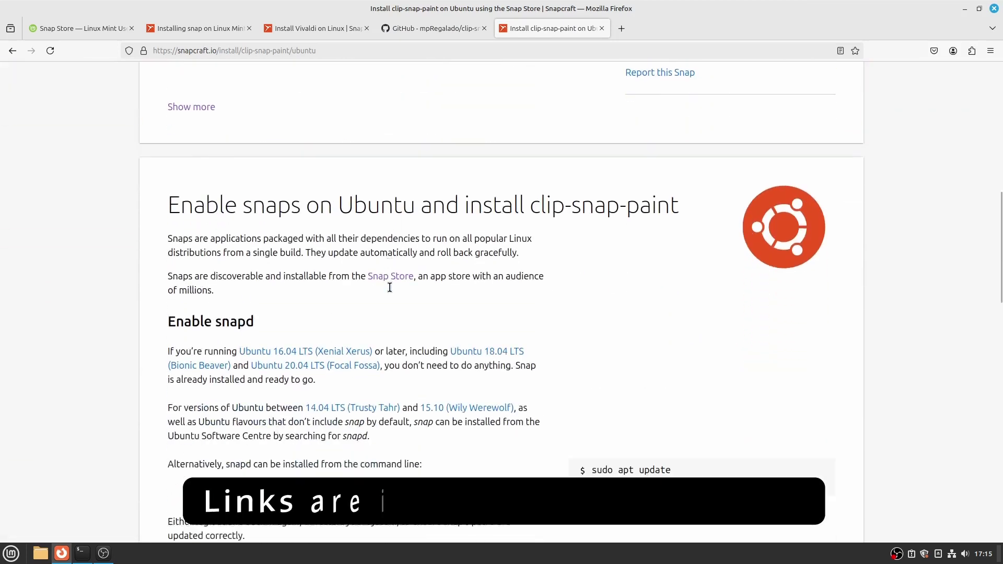
pyautogui.scroll(-7, 389, 287)
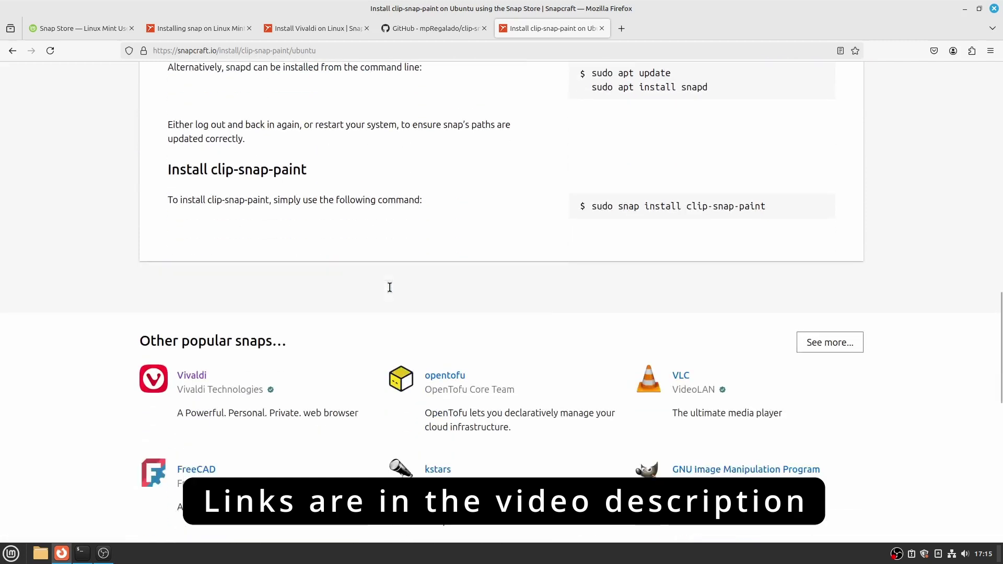
pyautogui.scroll(8, 389, 289)
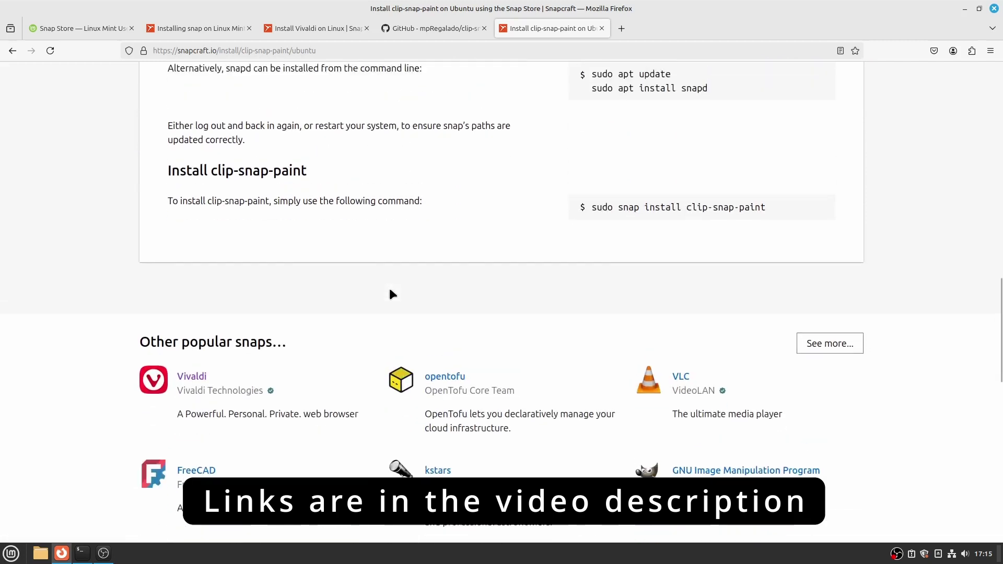
pyautogui.scroll(14, 390, 289)
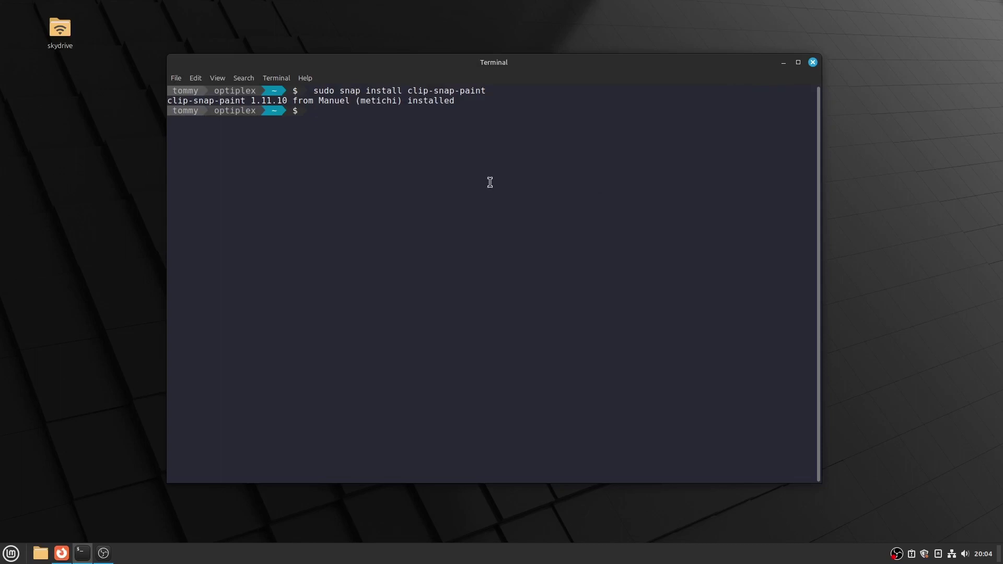
# Hide the Terminal to reveal the desktop once clip-snap-paint is installed.
pyautogui.press('super+d')
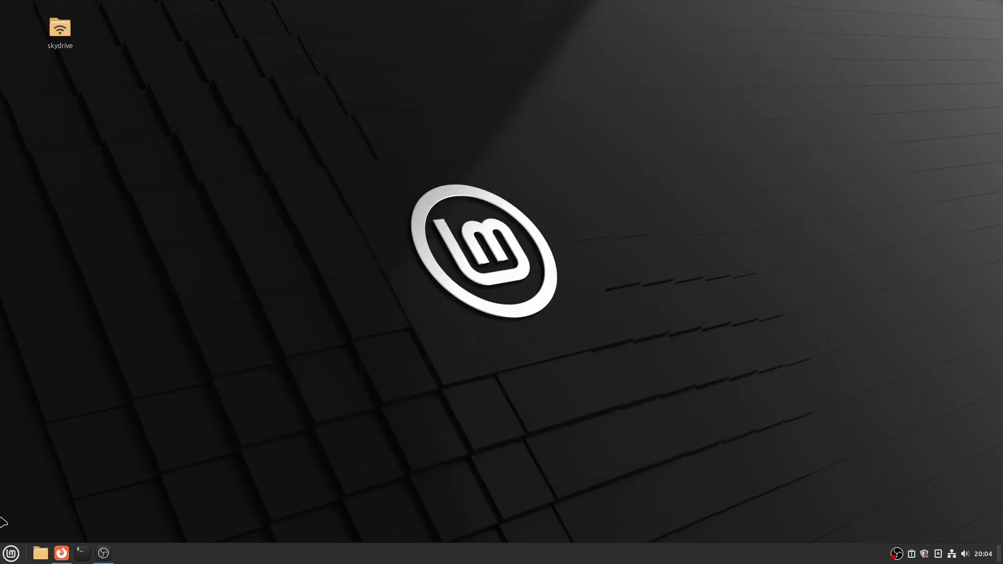
# Launch ClipStudioPaint from the application menu and let Wine install Mono.
pyautogui.click(13, 557)
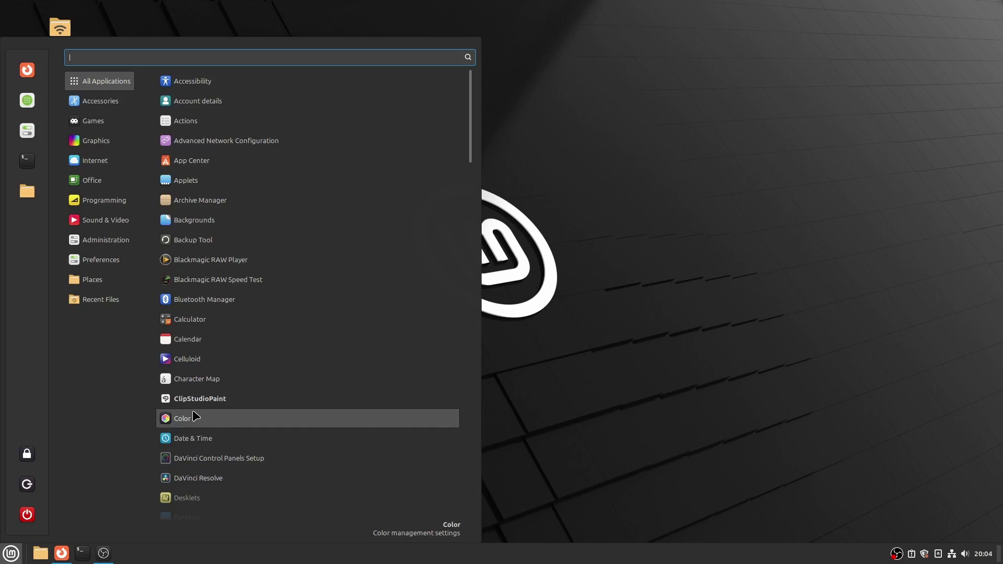
pyautogui.click(203, 399)
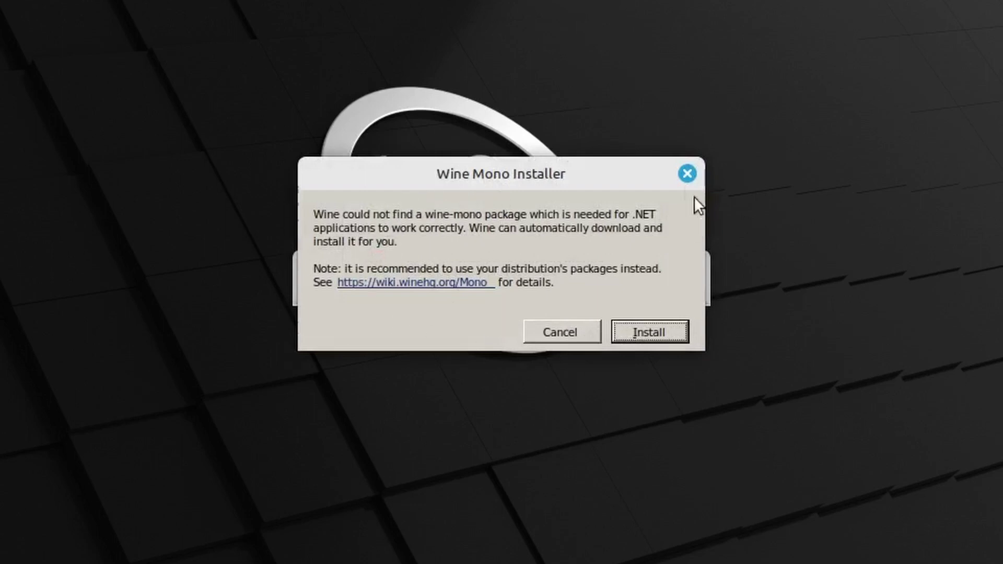
pyautogui.click(654, 330)
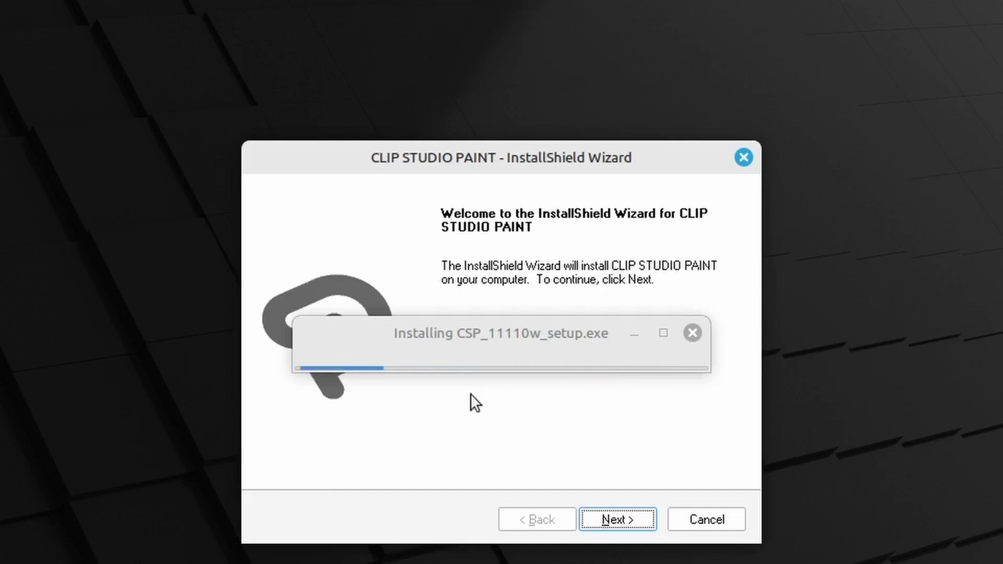
# Move past the wizard's welcome page and let Wine install Gecko.
pyautogui.moveTo(528, 332); pyautogui.dragTo(502, 34)
pyautogui.click(513, 151)
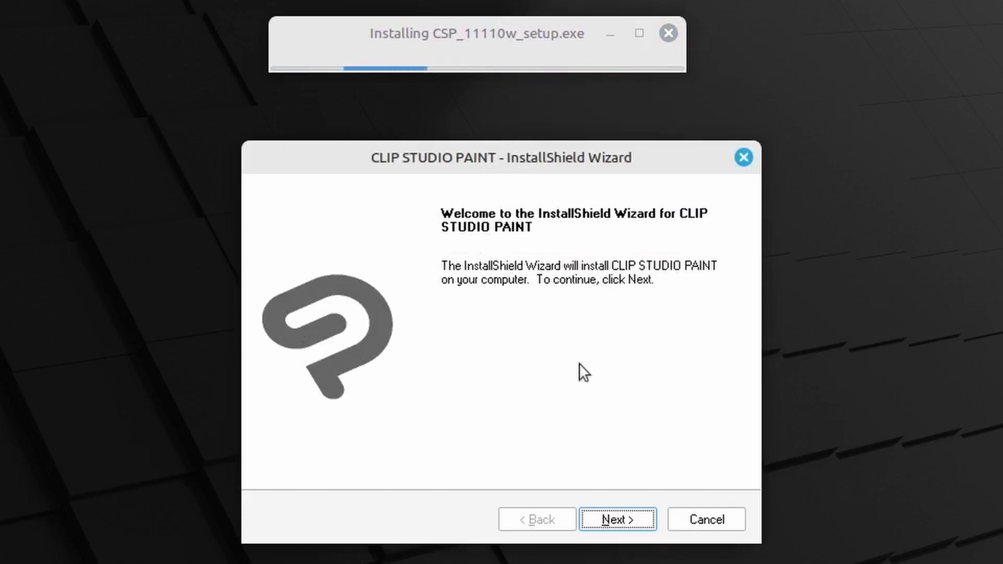
pyautogui.click(611, 520)
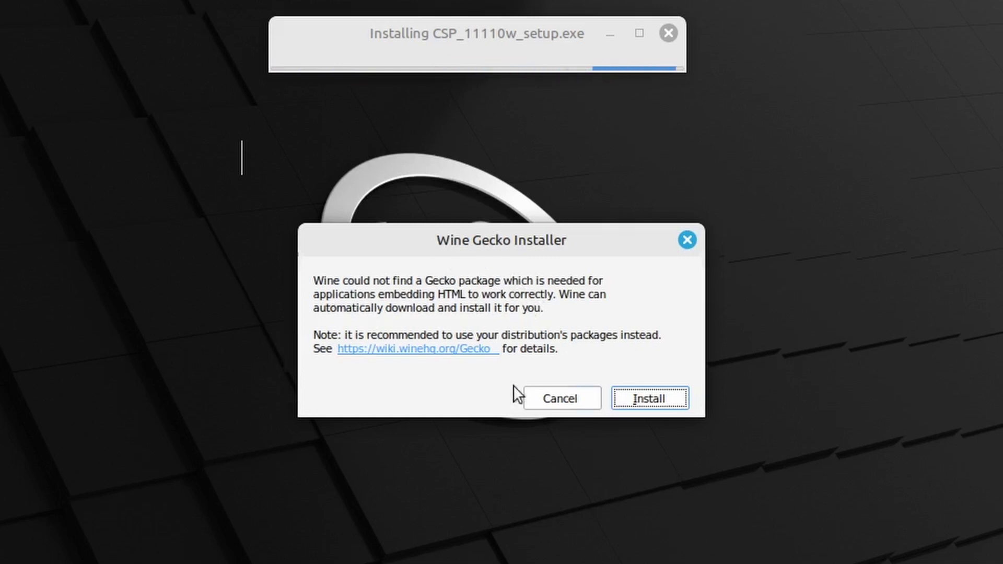
pyautogui.click(634, 390)
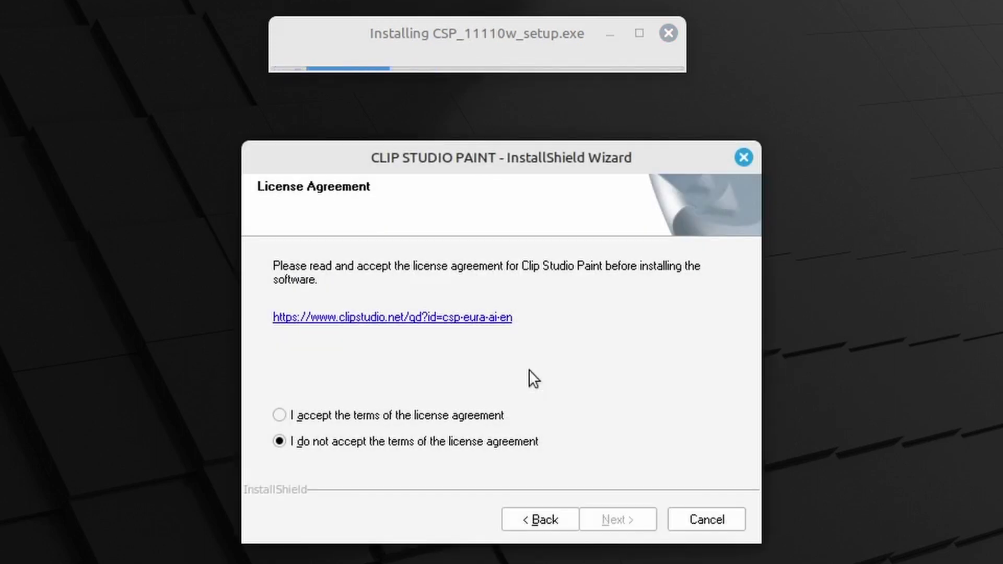
# Accept the licence, keep the default folder and English, and start installing.
pyautogui.click(459, 416)
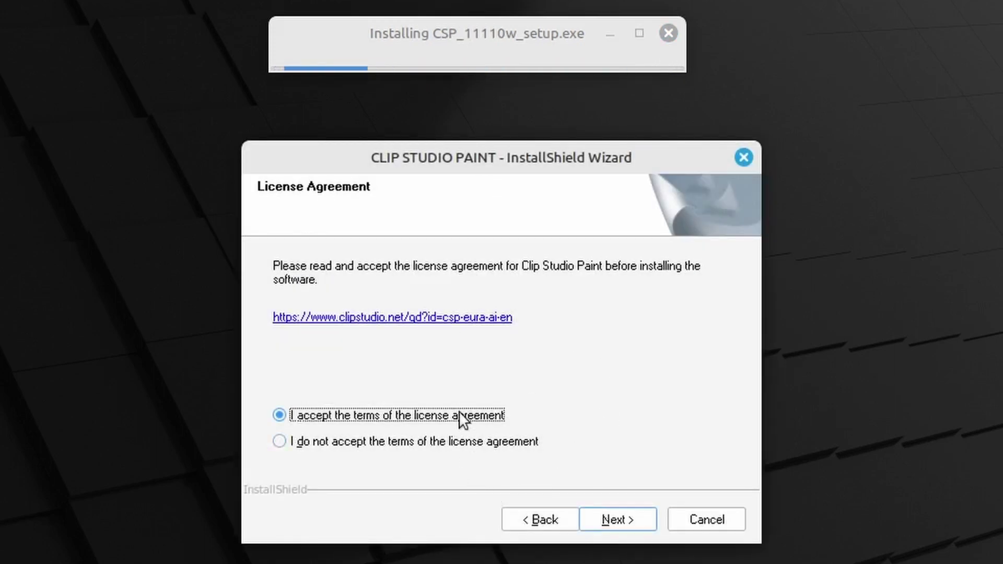
pyautogui.click(626, 522)
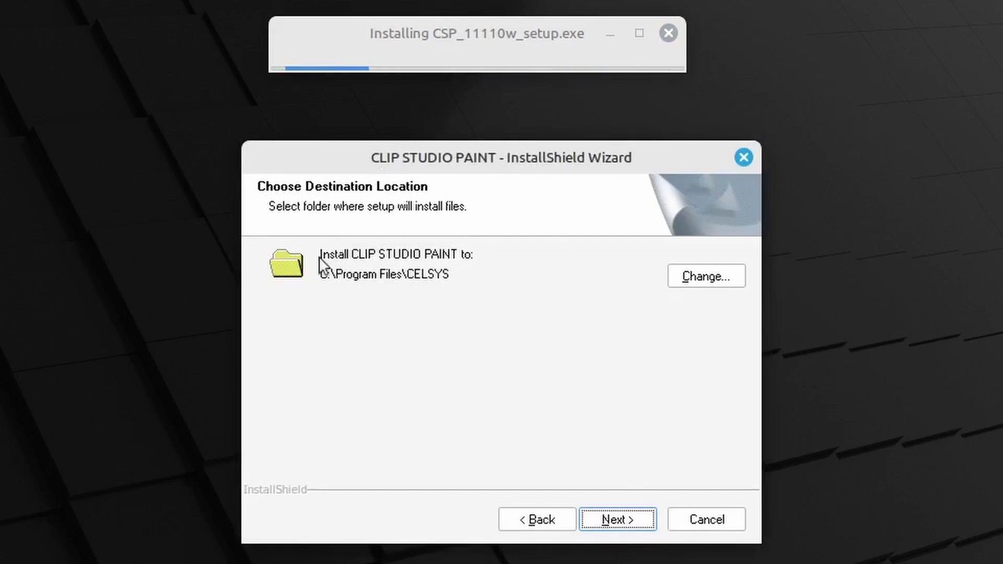
pyautogui.click(619, 523)
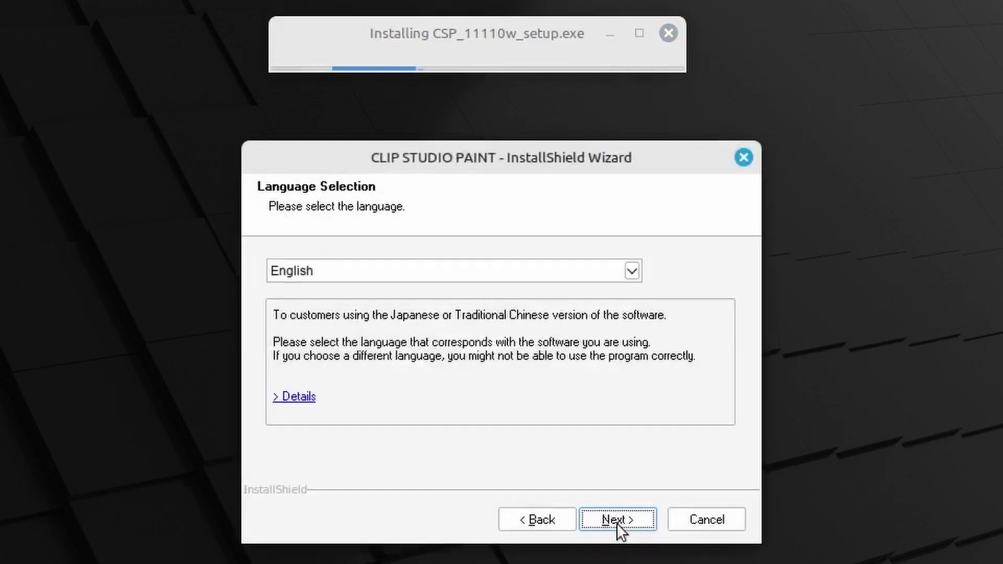
pyautogui.click(616, 519)
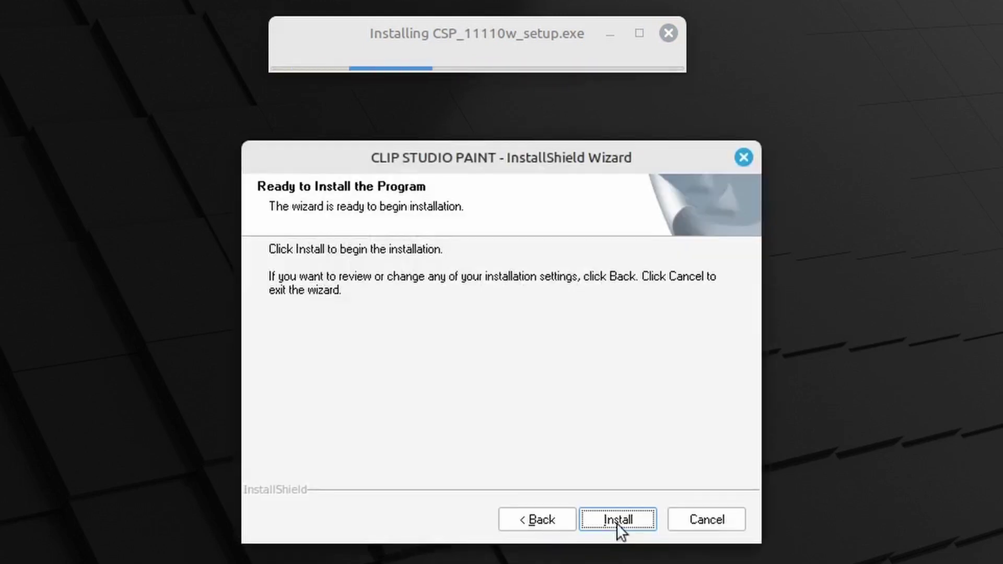
pyautogui.click(616, 520)
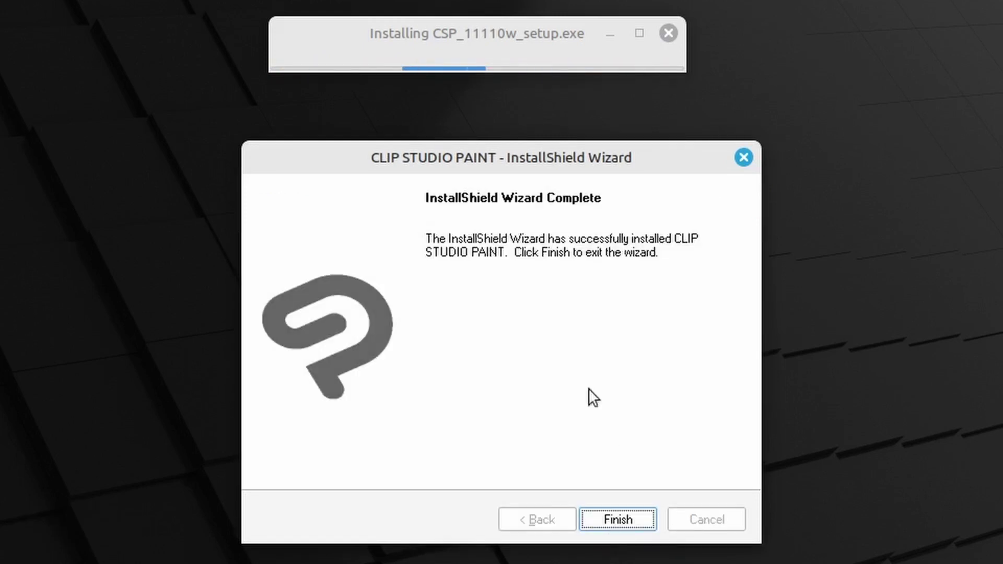
# Close the finished wizard and progress window, then start ClipStudioPaint from All Applications.
pyautogui.click(614, 519)
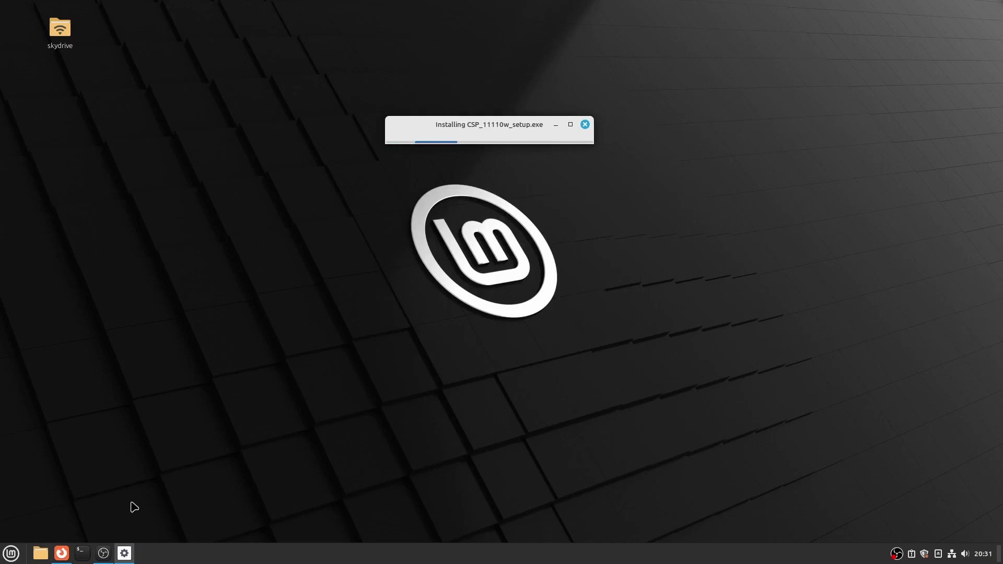
pyautogui.click(585, 124)
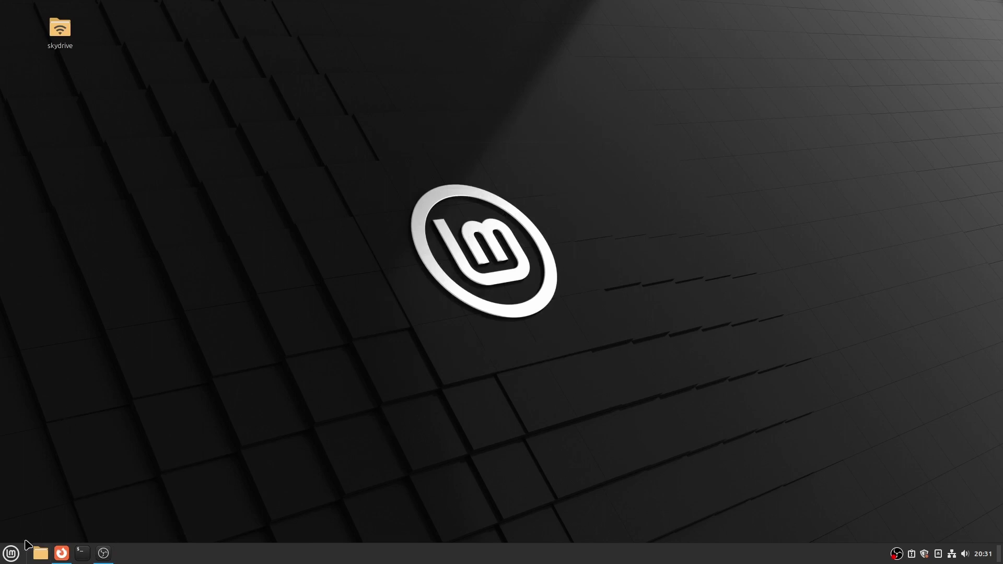
pyautogui.click(11, 553)
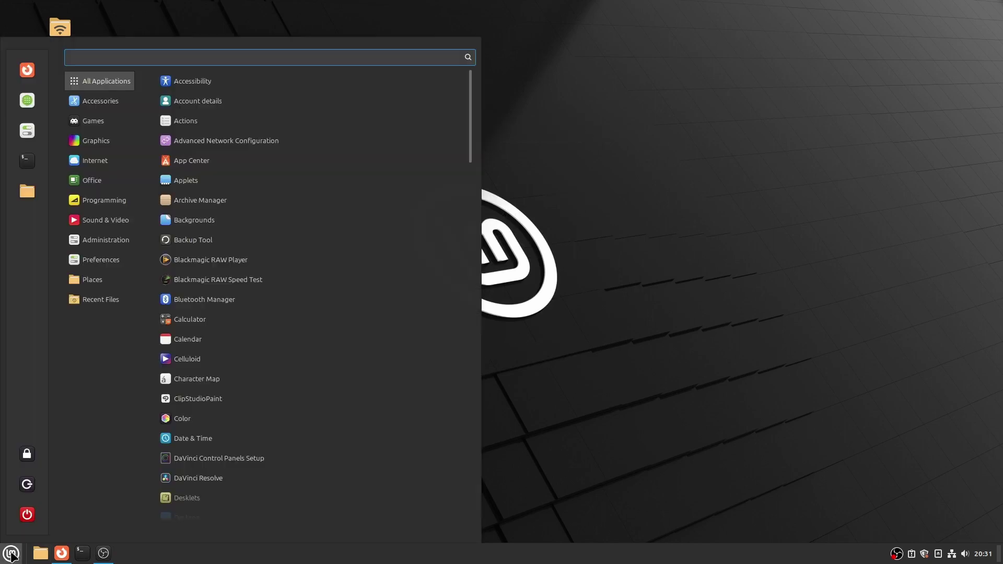
pyautogui.rightClick(230, 399)
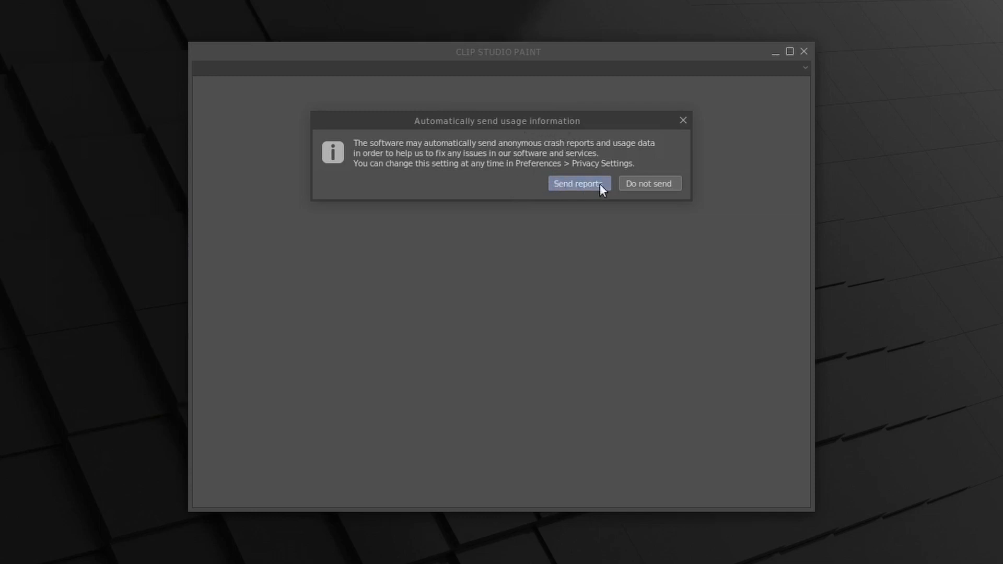
# Decline usage reporting, choose the EX trial edition, and let Wine install Gecko.
pyautogui.click(643, 184)
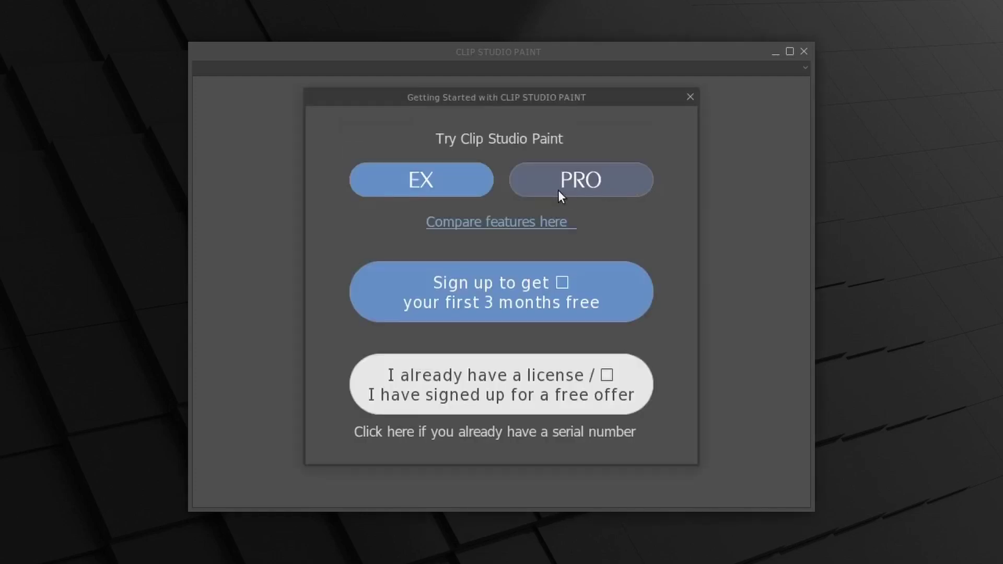
pyautogui.click(558, 189)
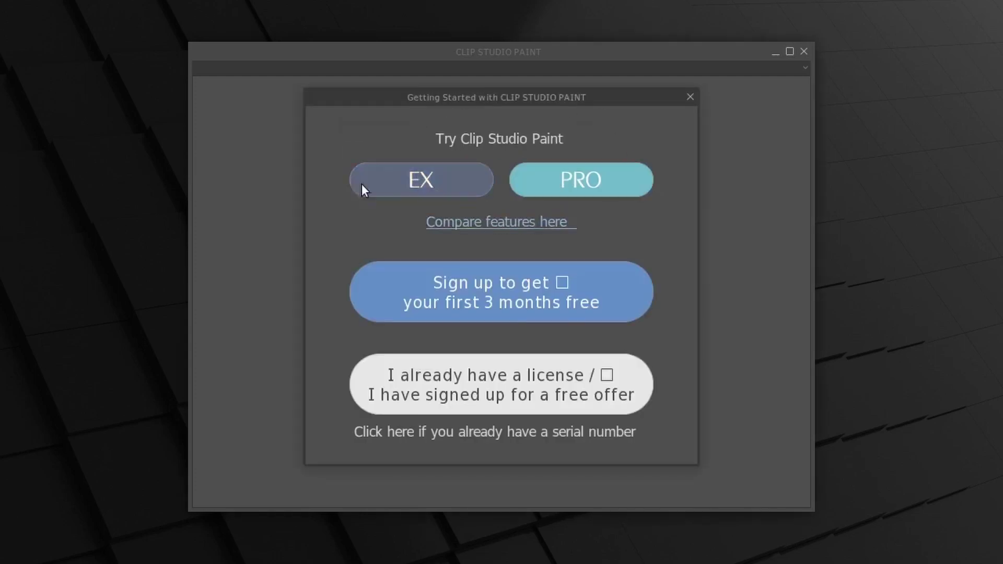
pyautogui.click(607, 372)
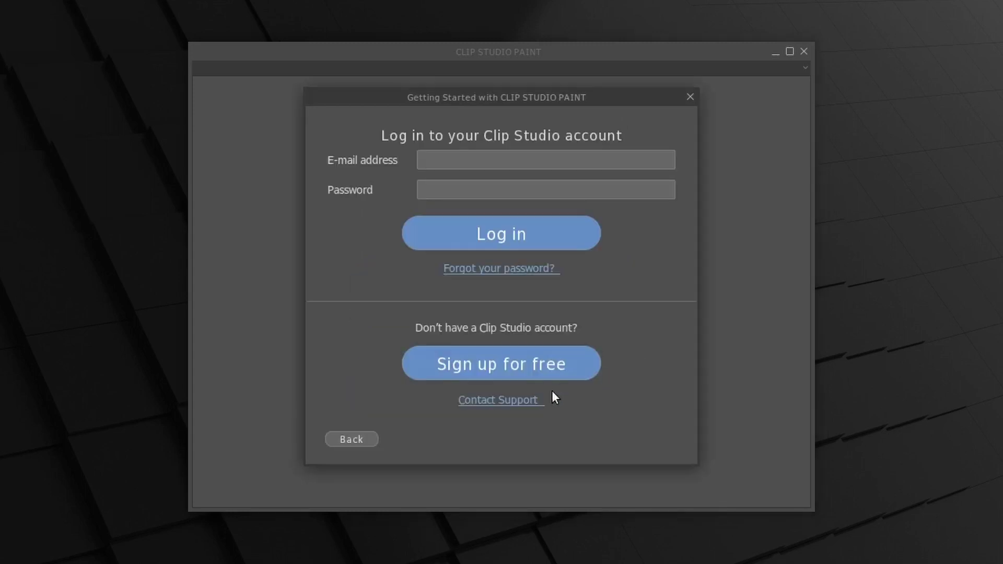
pyautogui.click(361, 440)
pyautogui.click(425, 177)
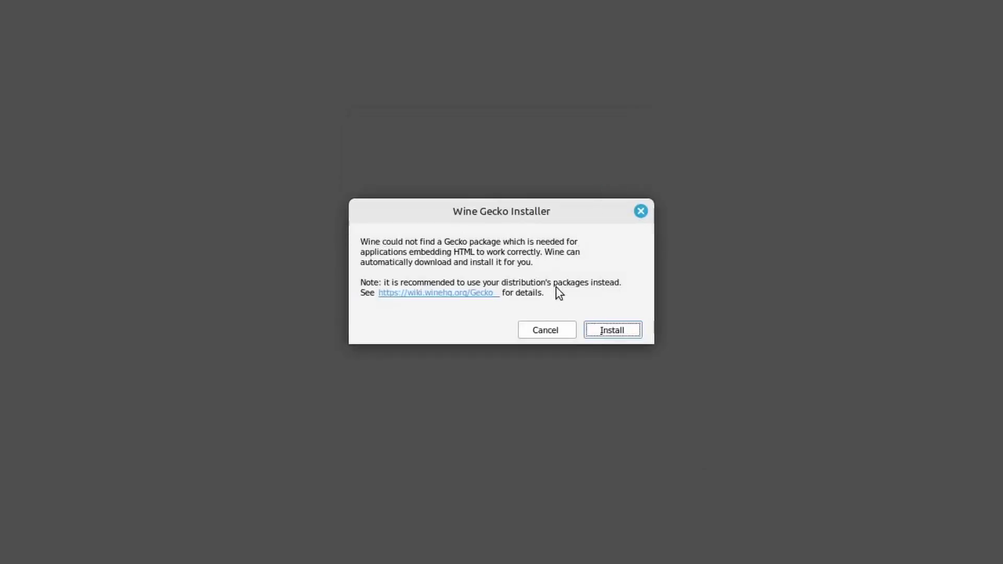
pyautogui.click(609, 333)
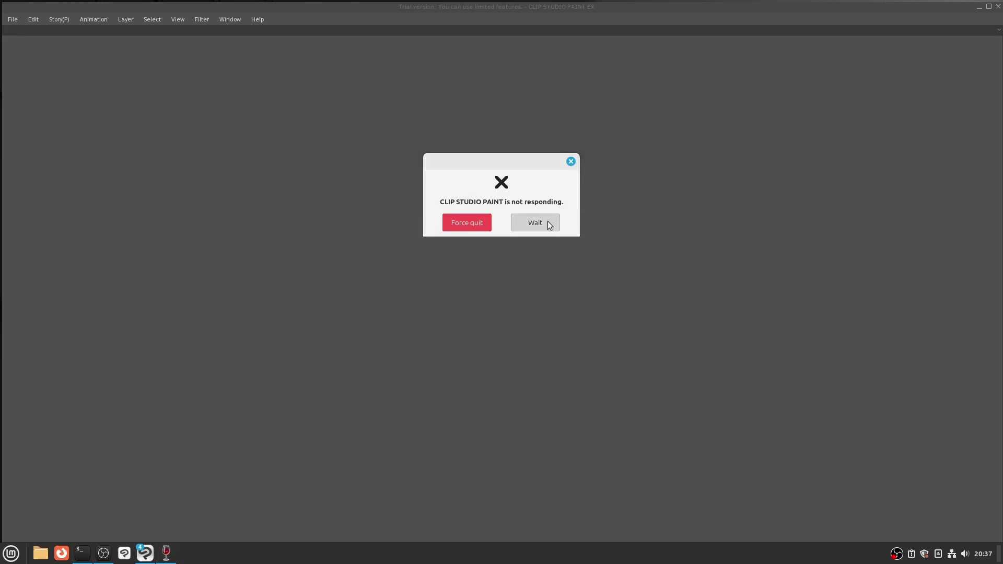
# Wait out the freeze, close the tutorial, and permanently dismiss the compatibility warning.
pyautogui.click(548, 223)
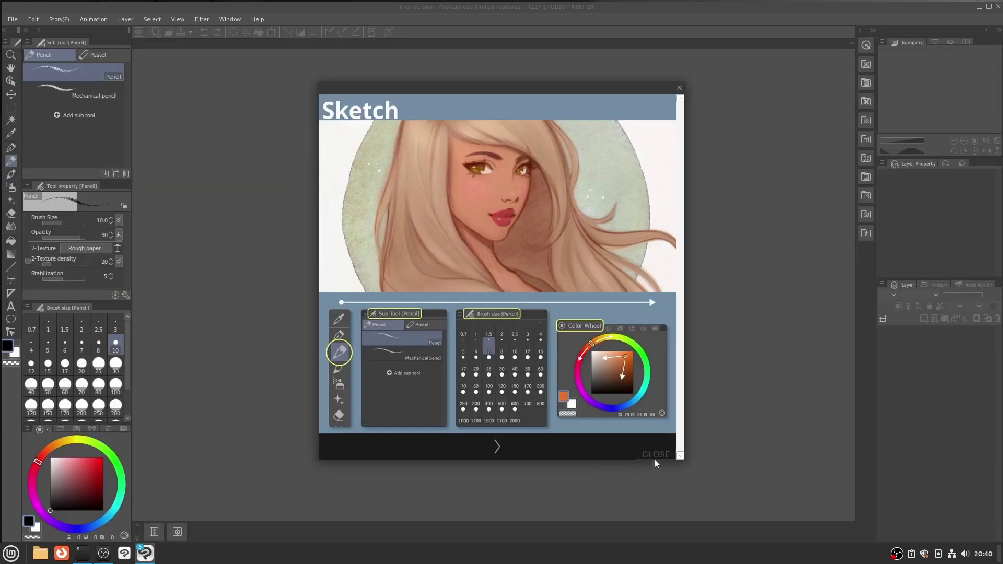
pyautogui.click(656, 454)
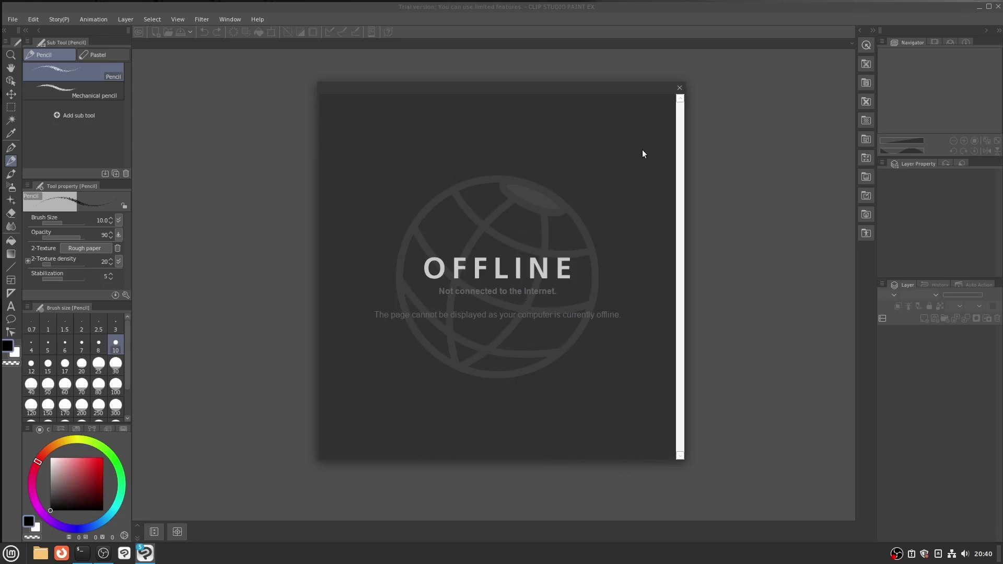
pyautogui.click(680, 88)
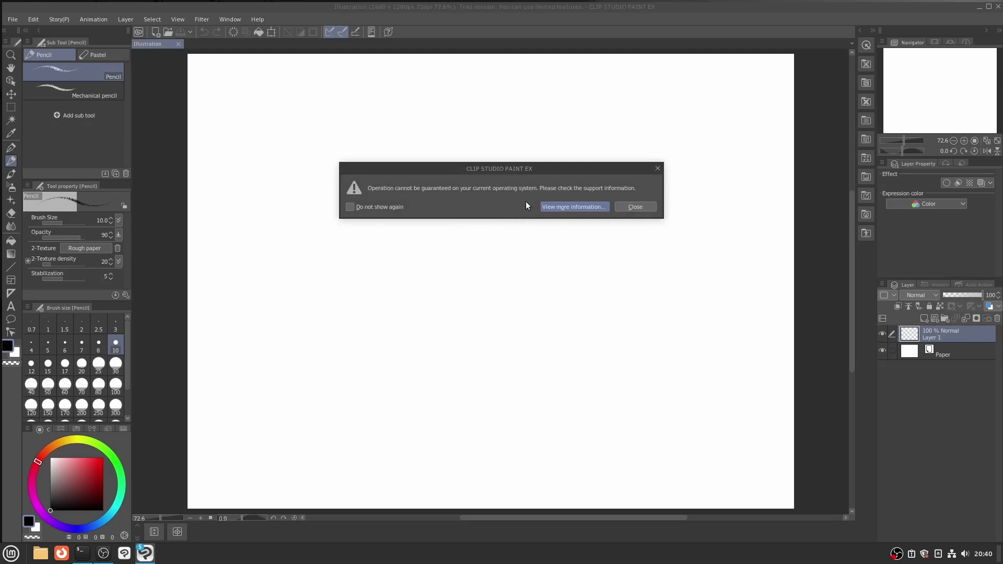
pyautogui.click(368, 208)
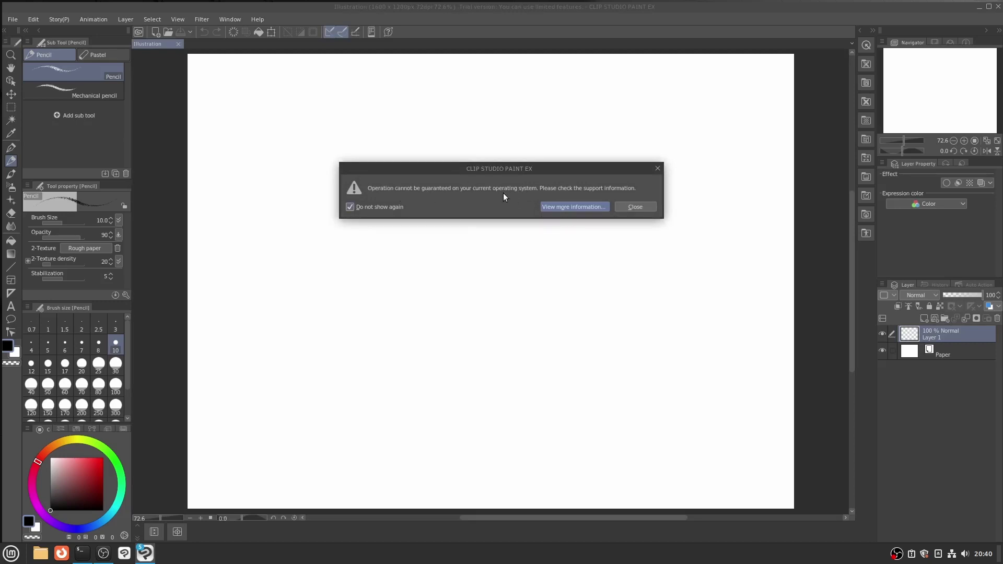
pyautogui.click(630, 207)
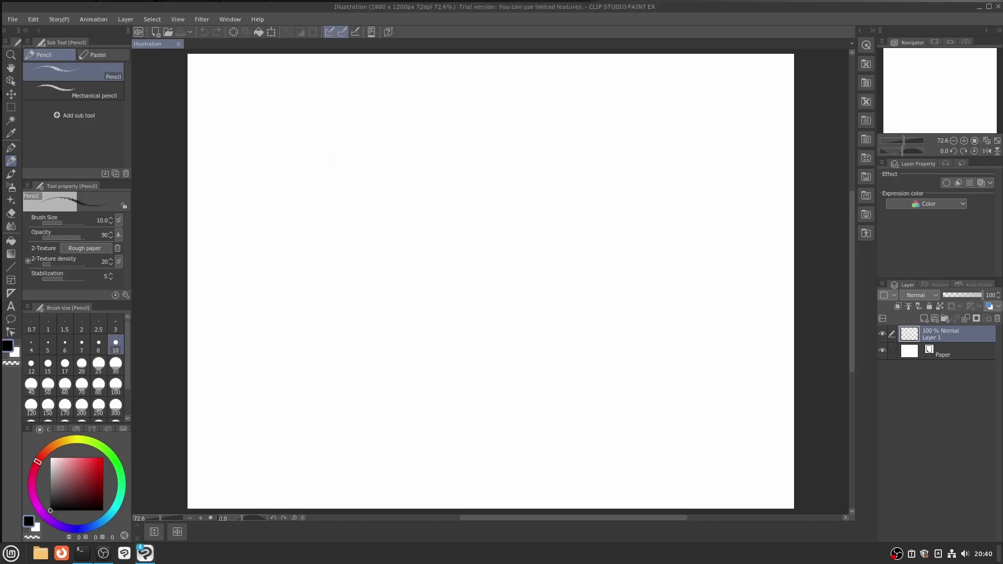
# Write hello! in pencil, underline it with a size-70 red stroke, then choose File > Exit.
pyautogui.moveTo(223, 244)
pyautogui.mouseDown()
pyautogui.moveTo(347, 179)
pyautogui.moveTo(372, 287)
pyautogui.moveTo(496, 159)
pyautogui.moveTo(593, 254)
pyautogui.moveTo(681, 212)
pyautogui.mouseUp()
pyautogui.moveTo(716, 295)
pyautogui.mouseDown()
pyautogui.moveTo(725, 293)
pyautogui.moveTo(722, 219)
pyautogui.moveTo(733, 269)
pyautogui.mouseUp()
pyautogui.click(81, 385)
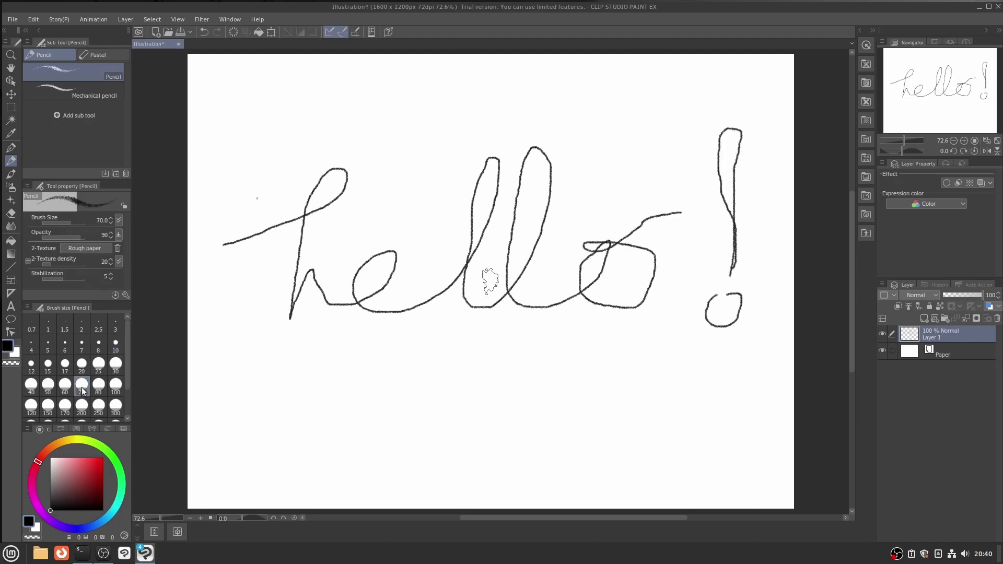
pyautogui.click(92, 473)
pyautogui.moveTo(233, 346)
pyautogui.mouseDown()
pyautogui.moveTo(463, 340)
pyautogui.moveTo(656, 363)
pyautogui.moveTo(237, 358)
pyautogui.mouseUp()
pyautogui.moveTo(352, 347); pyautogui.dragTo(729, 356)
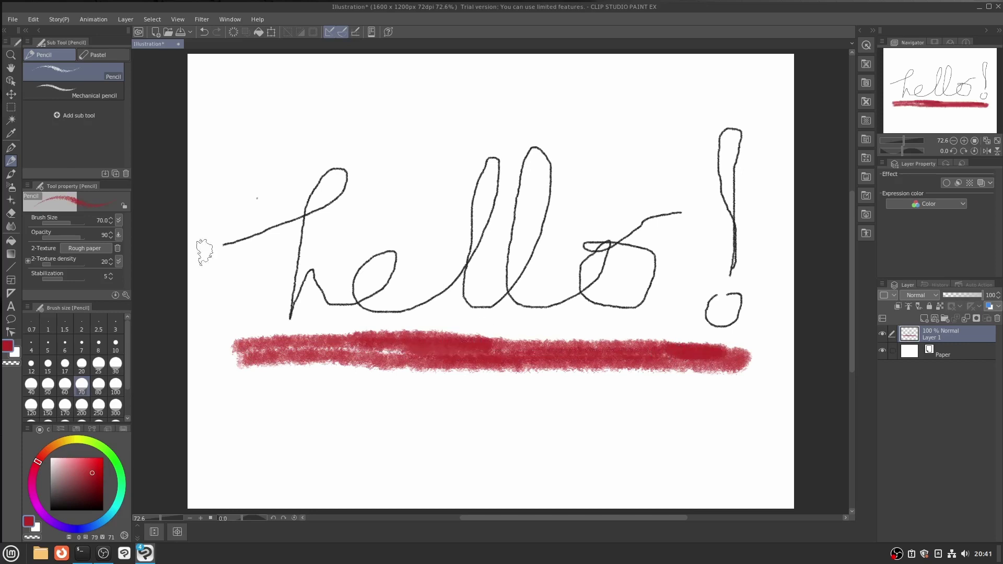
pyautogui.click(12, 20)
pyautogui.click(21, 375)
# Discard the drawing, relaunch from the taskbar, and restart the EX trial.
pyautogui.click(512, 207)
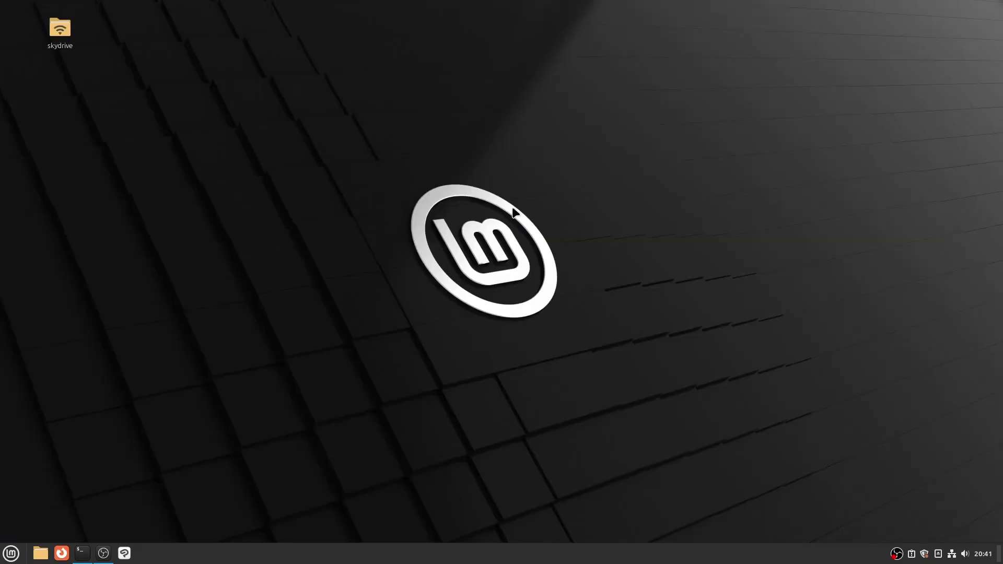
pyautogui.click(130, 558)
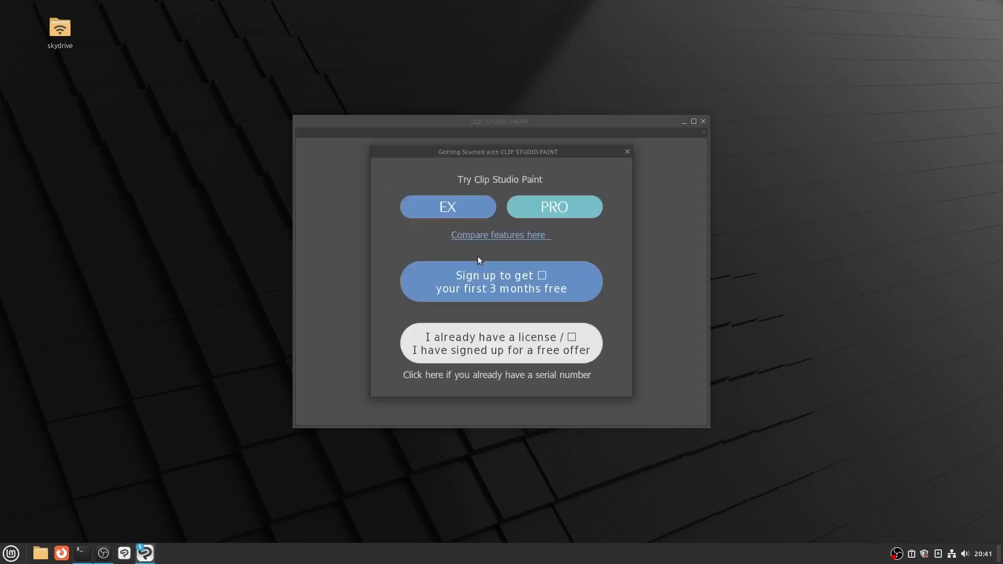
pyautogui.click(464, 211)
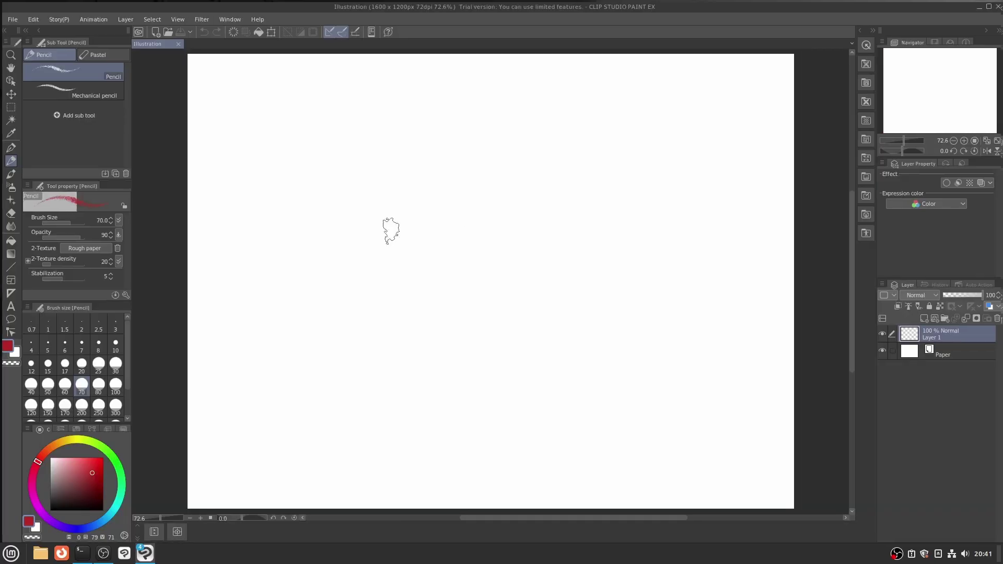
# Draw a red two-stroke zigzag on the canvas and view the version information.
pyautogui.moveTo(331, 236); pyautogui.dragTo(430, 277)
pyautogui.moveTo(364, 190); pyautogui.dragTo(504, 222)
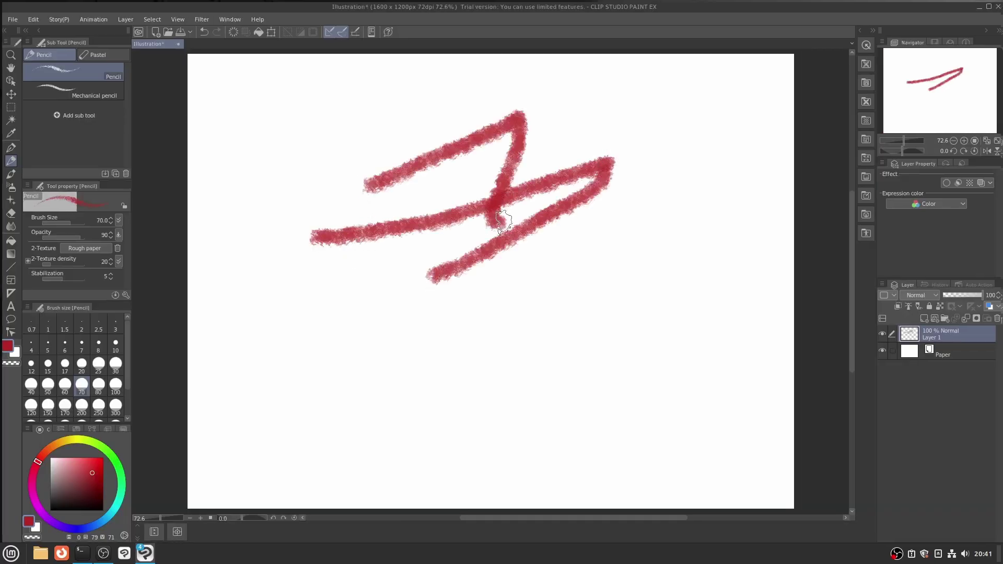
pyautogui.click(258, 19)
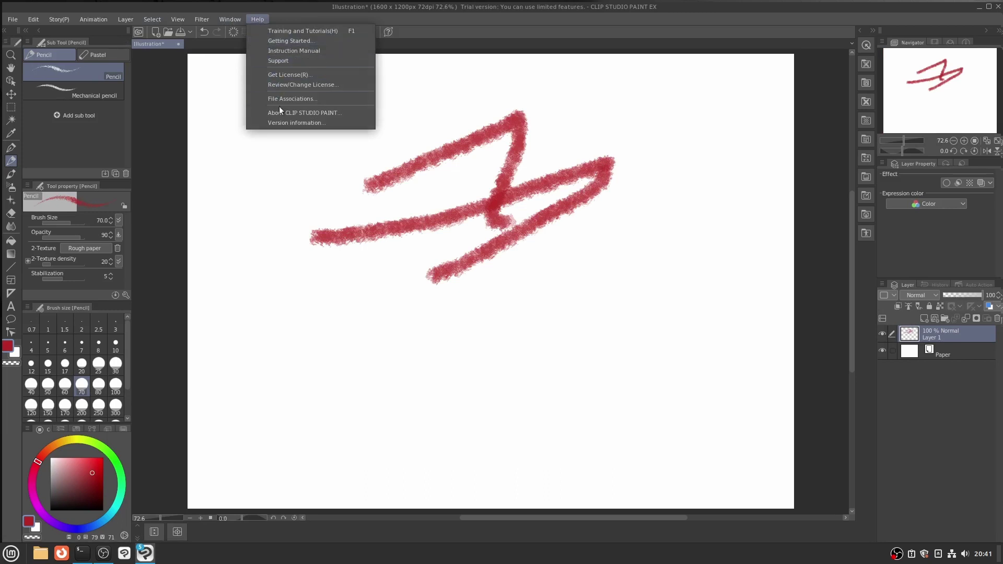
pyautogui.click(281, 123)
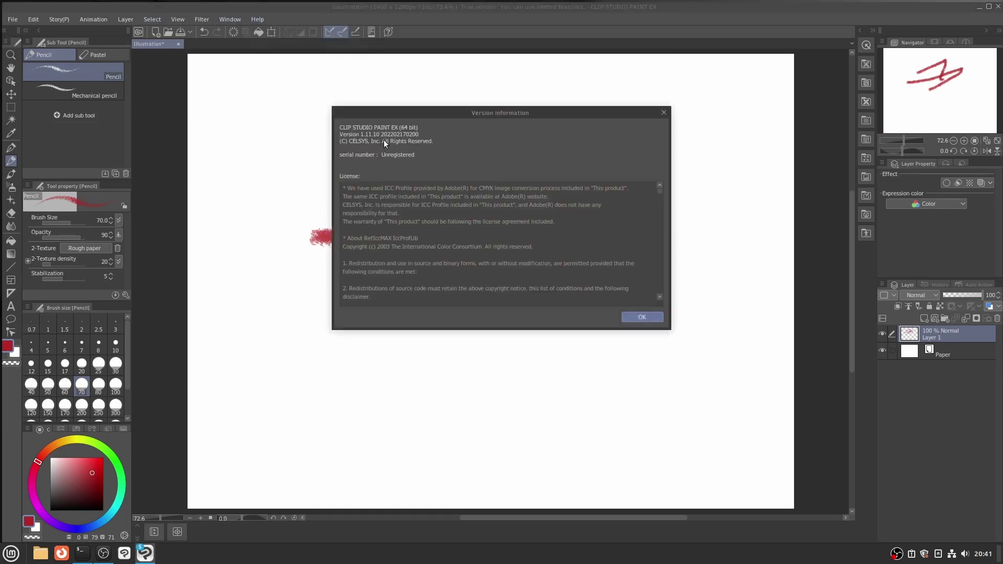
# Dismiss the version information and display the About CLIP STUDIO PAINT splash.
pyautogui.click(641, 317)
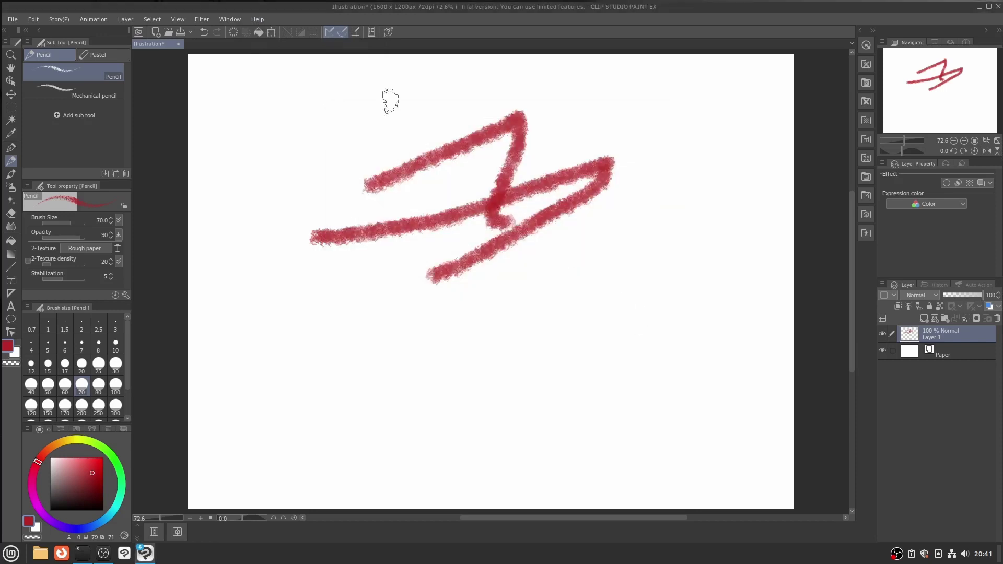
pyautogui.click(259, 20)
pyautogui.click(303, 114)
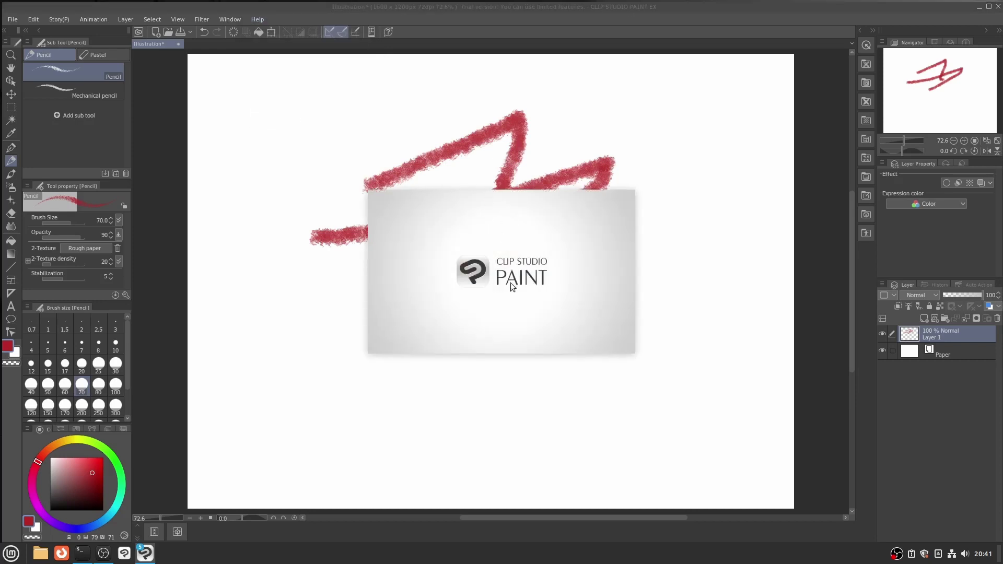